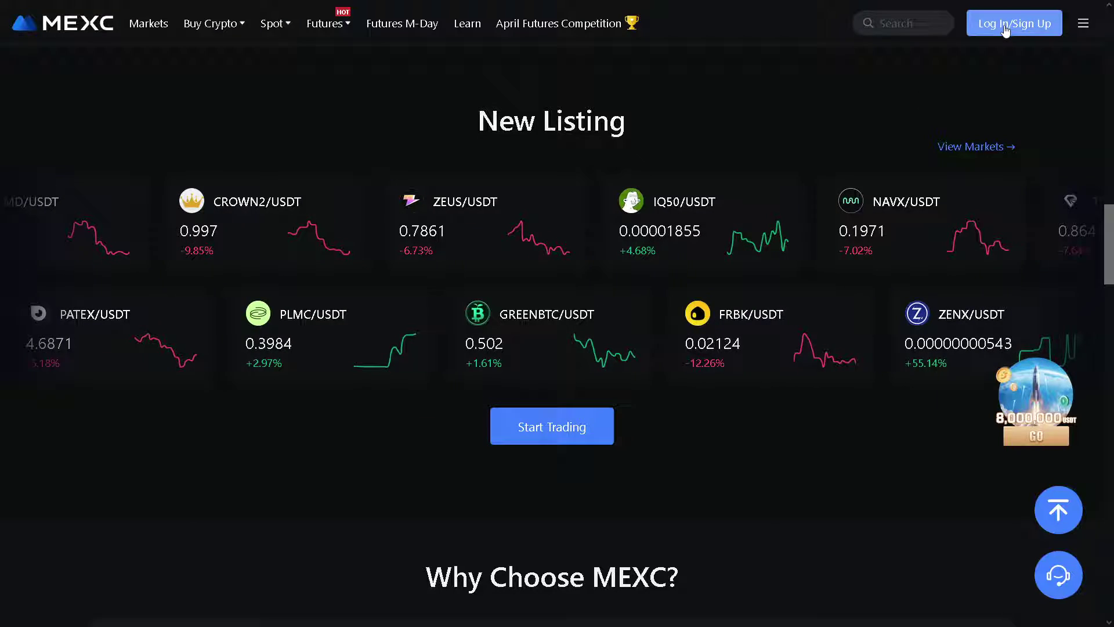
# Start signing in to the MEXC account via Log In/Sign Up
pyautogui.click(1006, 30)
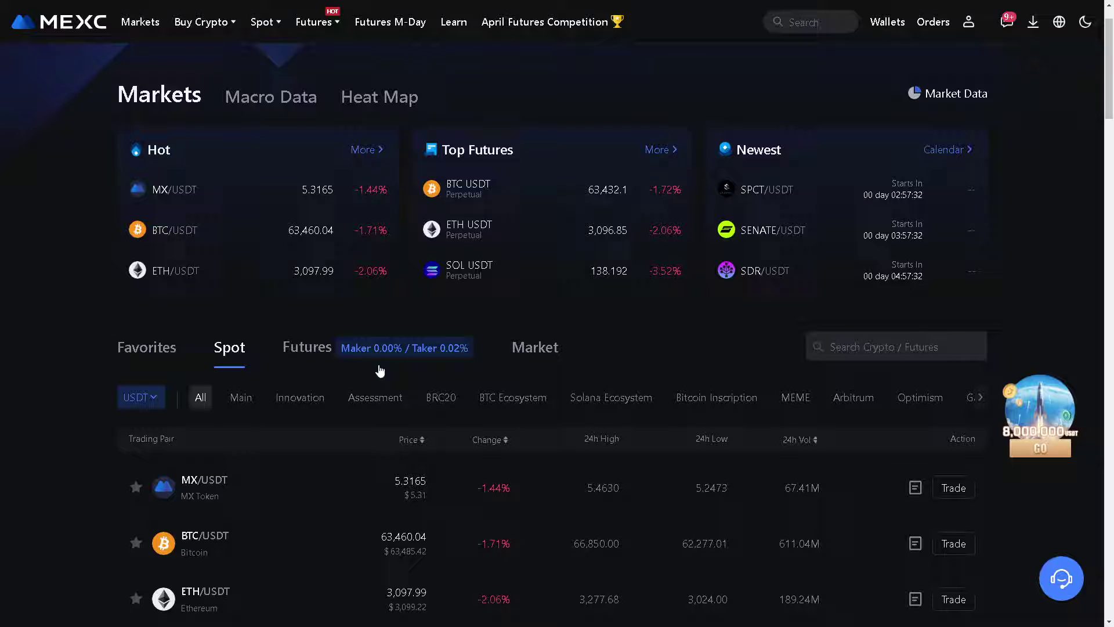
# Scroll down through the spot USDT trading-pair list on the Markets page
pyautogui.scroll(-1, 386, 401)
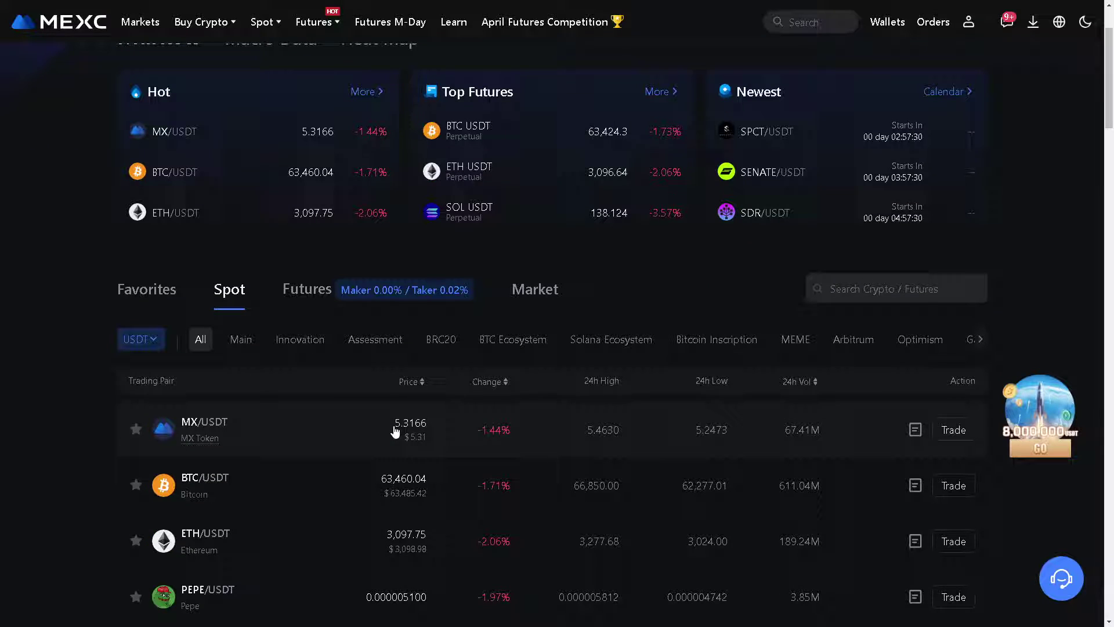
pyautogui.scroll(-2, 395, 431)
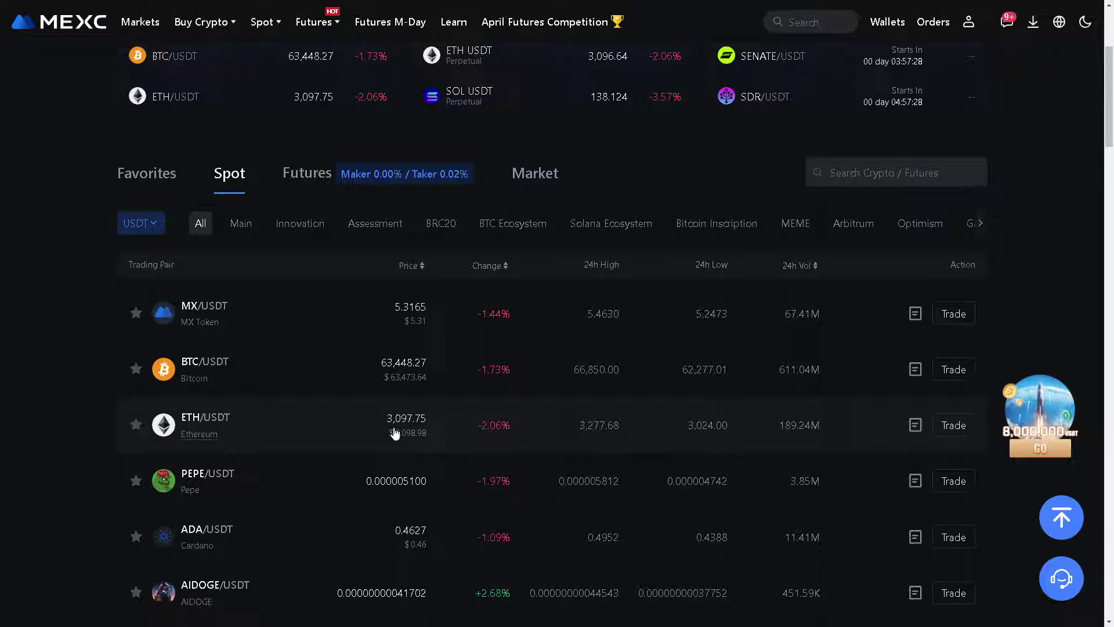
pyautogui.scroll(-2, 394, 433)
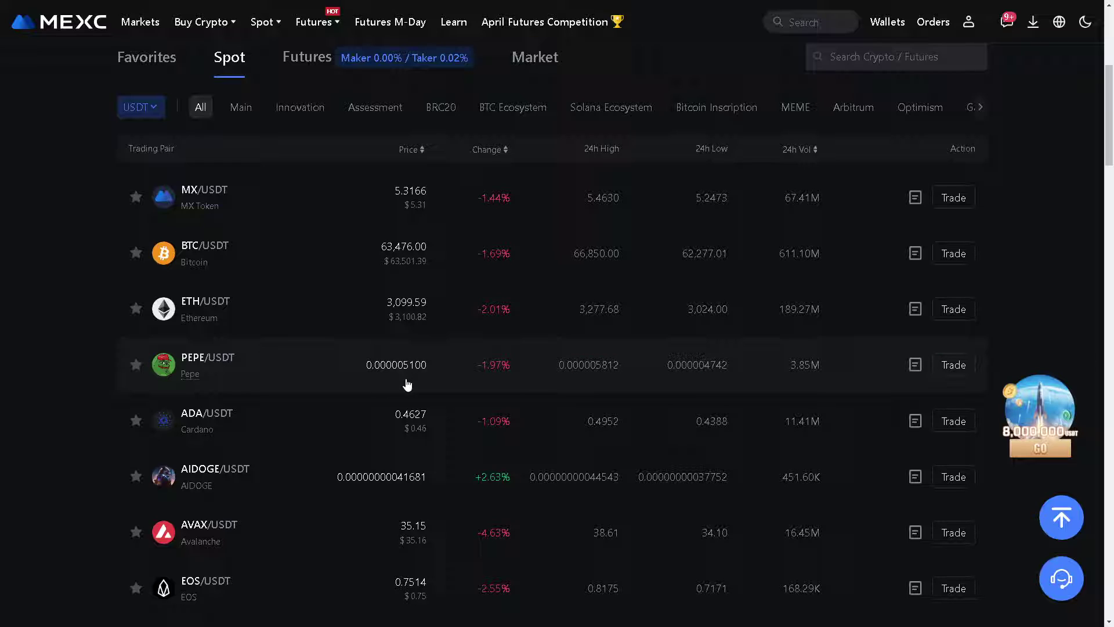
pyautogui.scroll(-4, 407, 384)
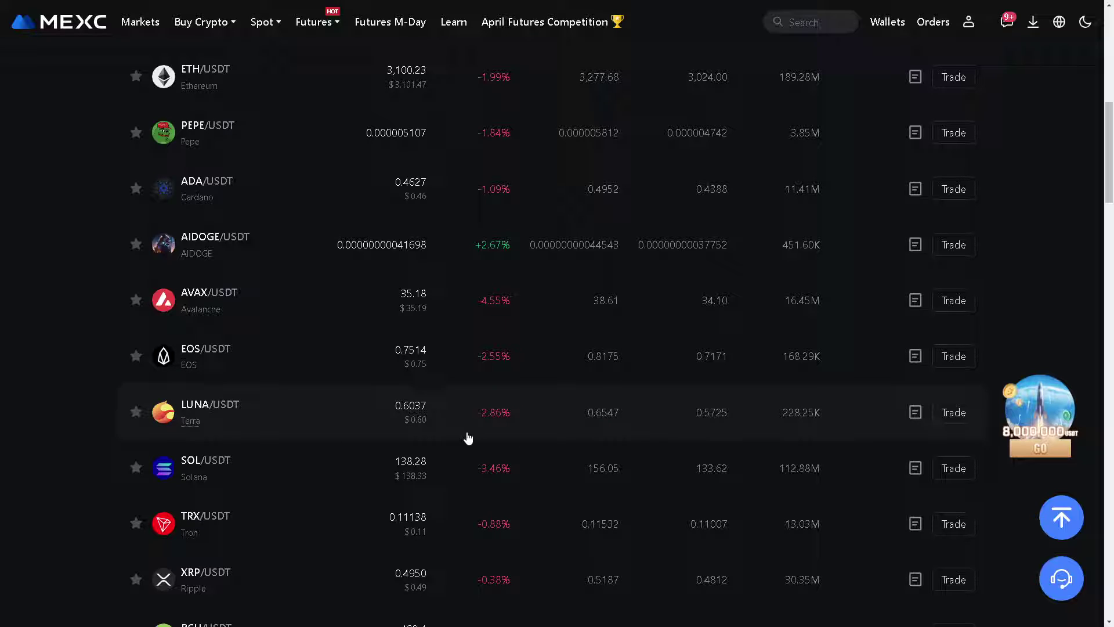
pyautogui.scroll(-1, 408, 432)
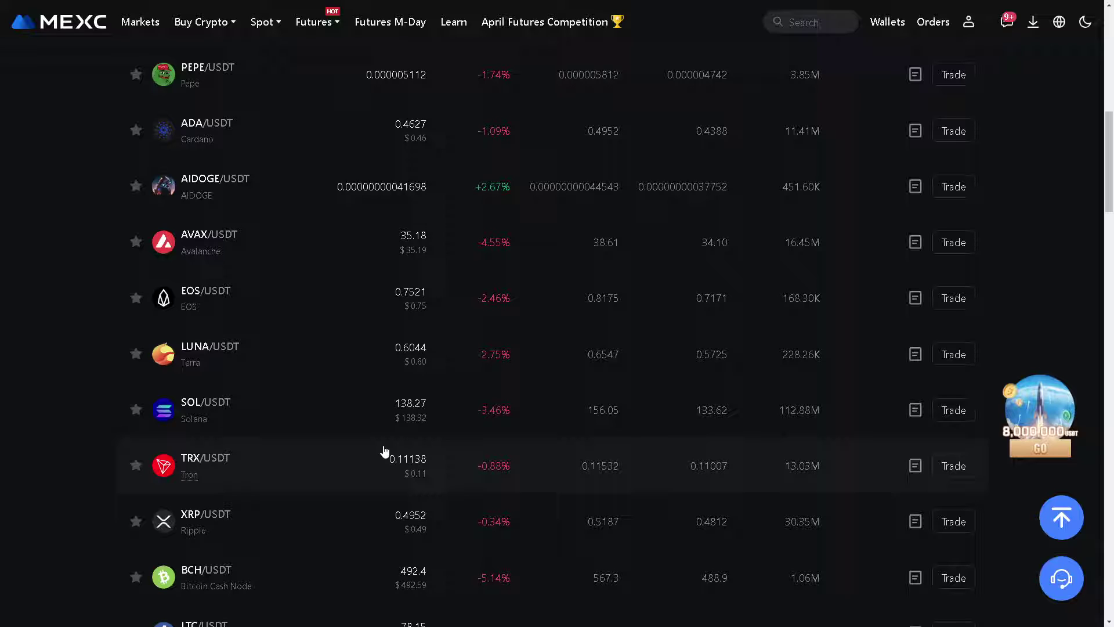
pyautogui.scroll(-1, 396, 450)
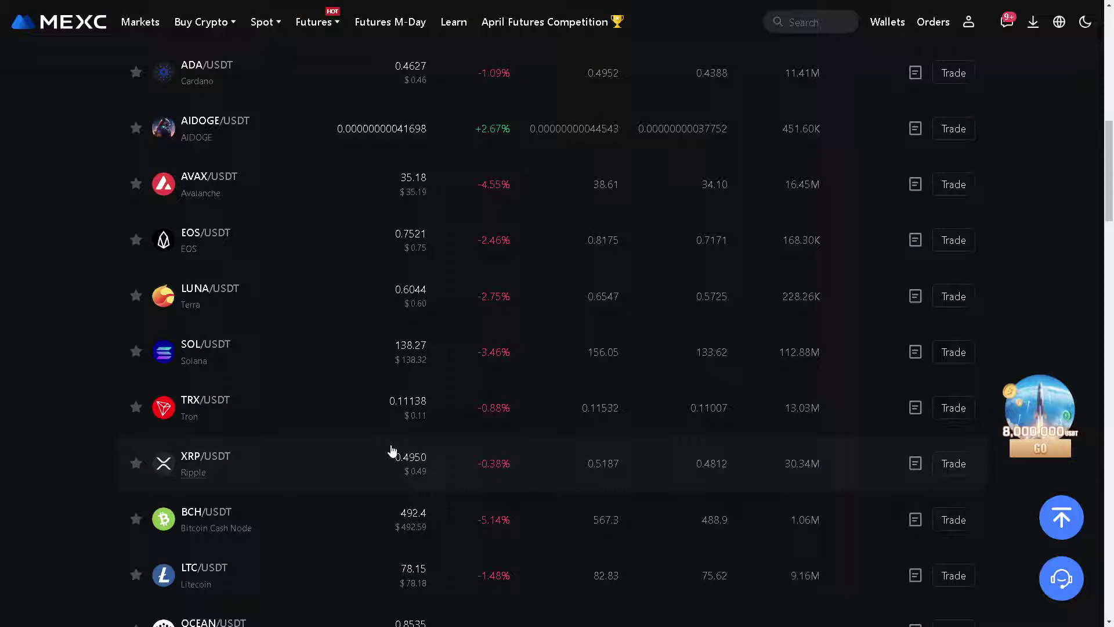
pyautogui.scroll(-1, 371, 452)
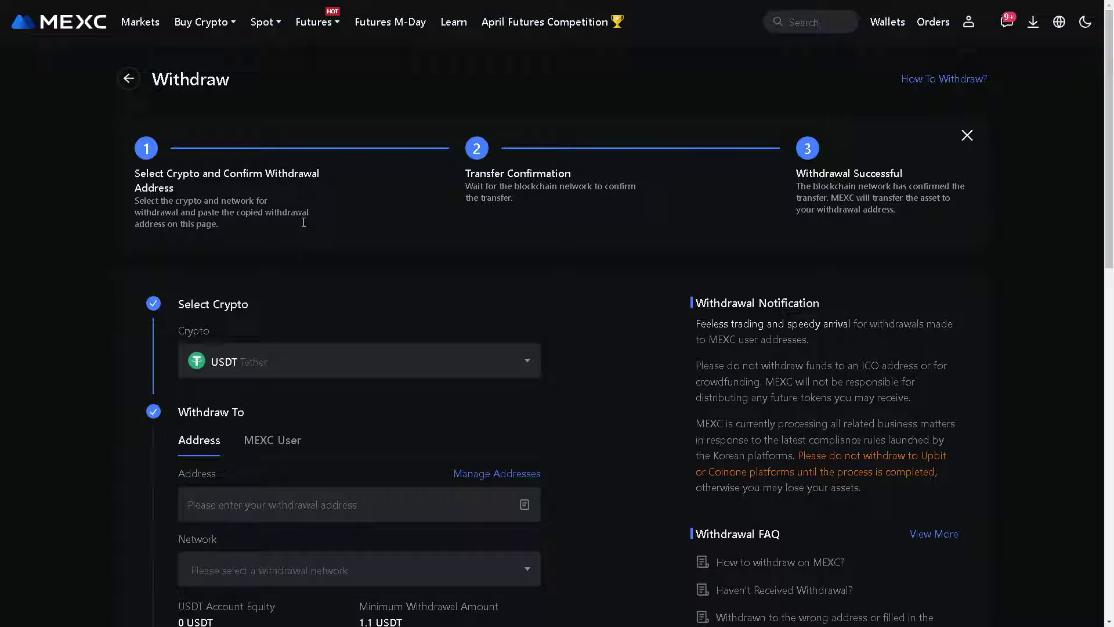
pyautogui.click(424, 366)
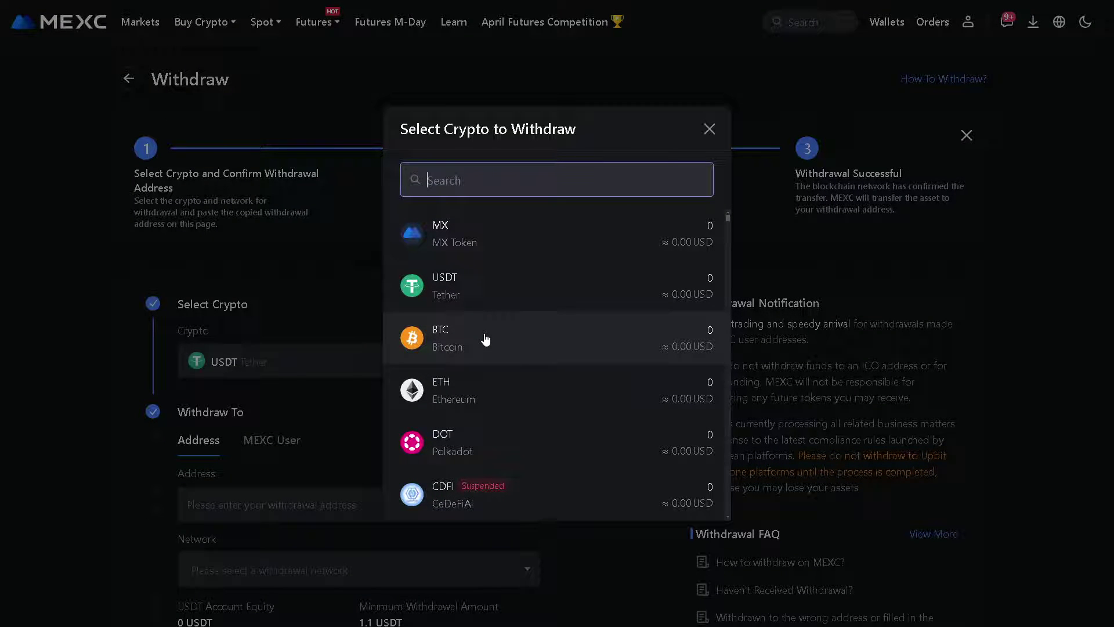
pyautogui.click(474, 284)
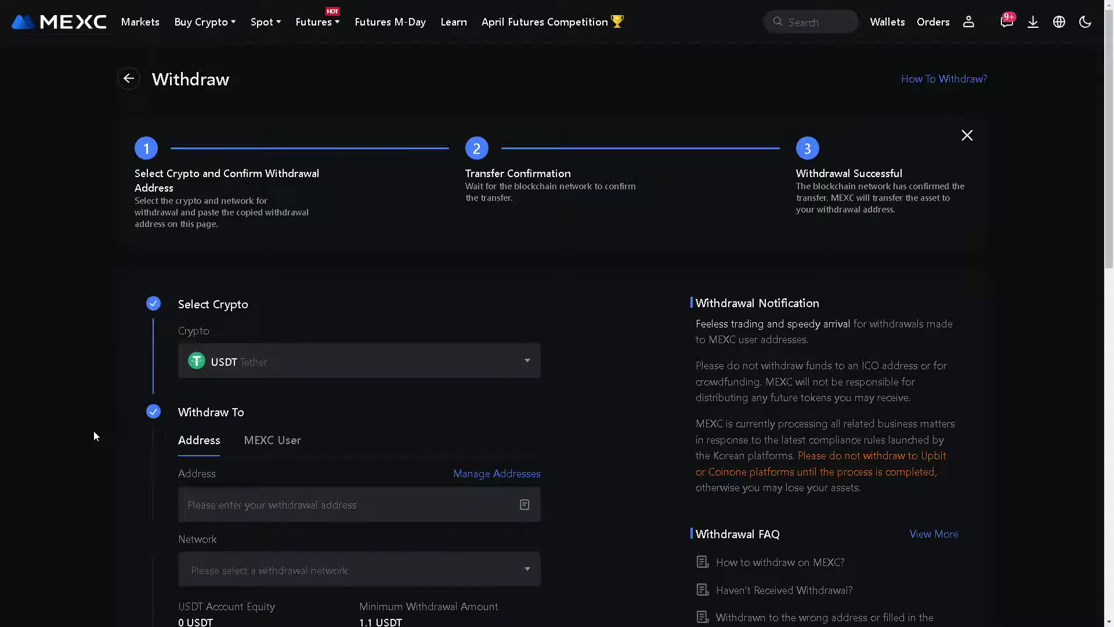
pyautogui.scroll(-1, 93, 430)
pyautogui.click(357, 448)
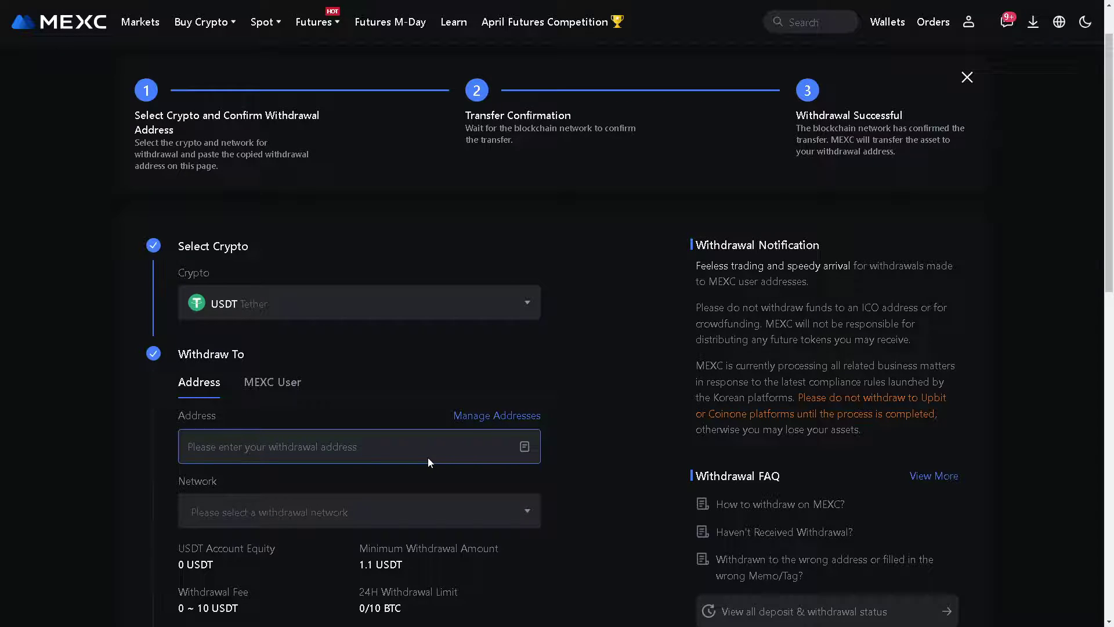
# Set the USDT withdrawal network to BSC BNB Smart Chain(BEP20)
pyautogui.click(509, 515)
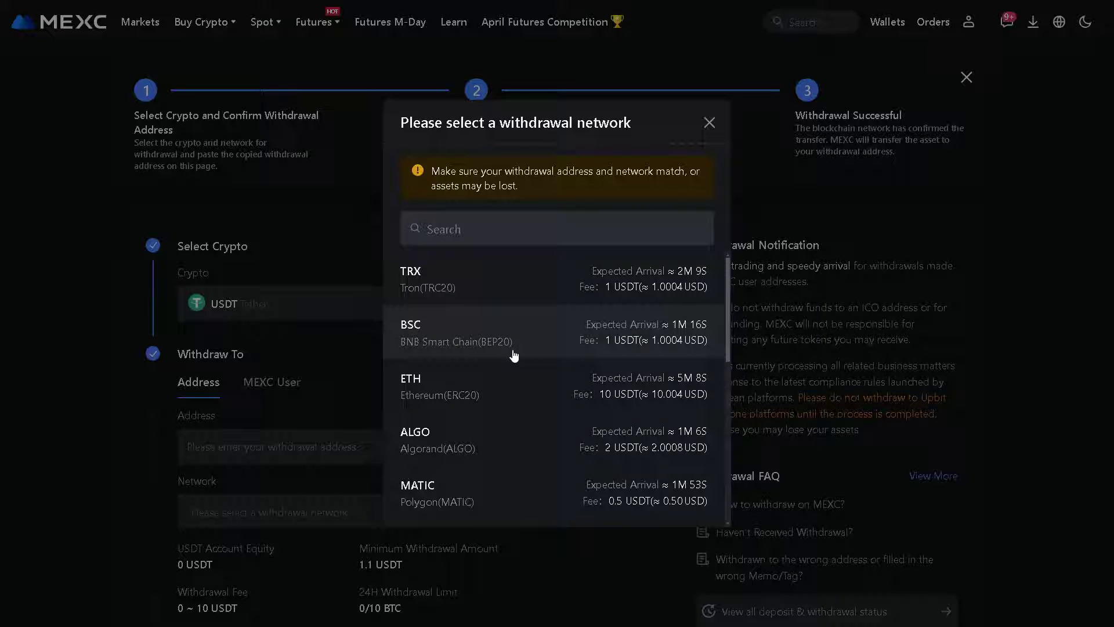
pyautogui.click(517, 340)
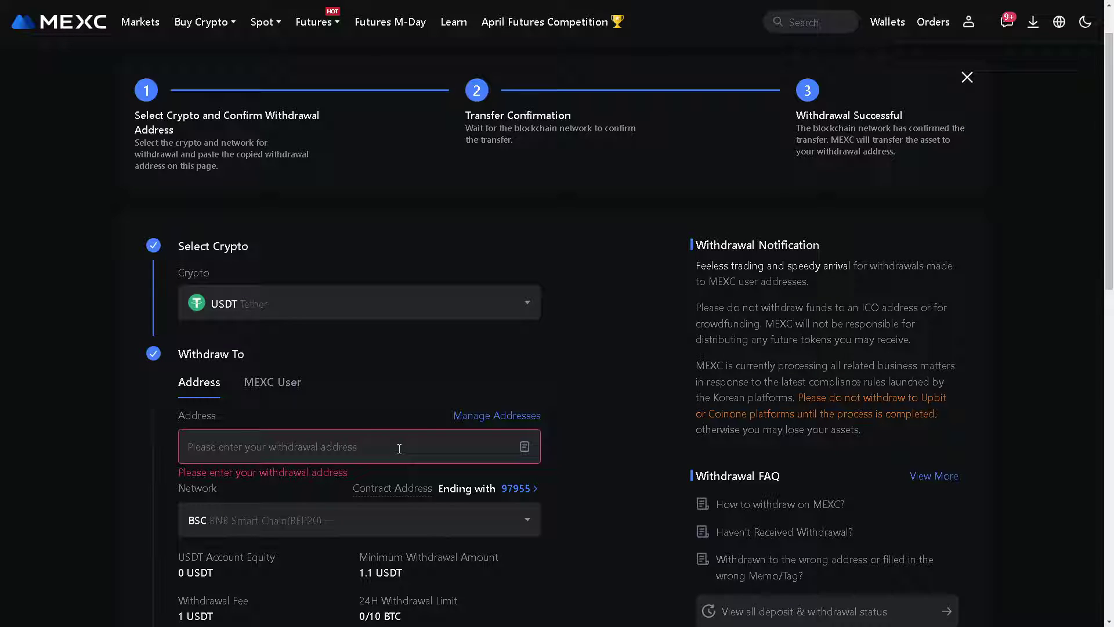
pyautogui.scroll(-3, 584, 443)
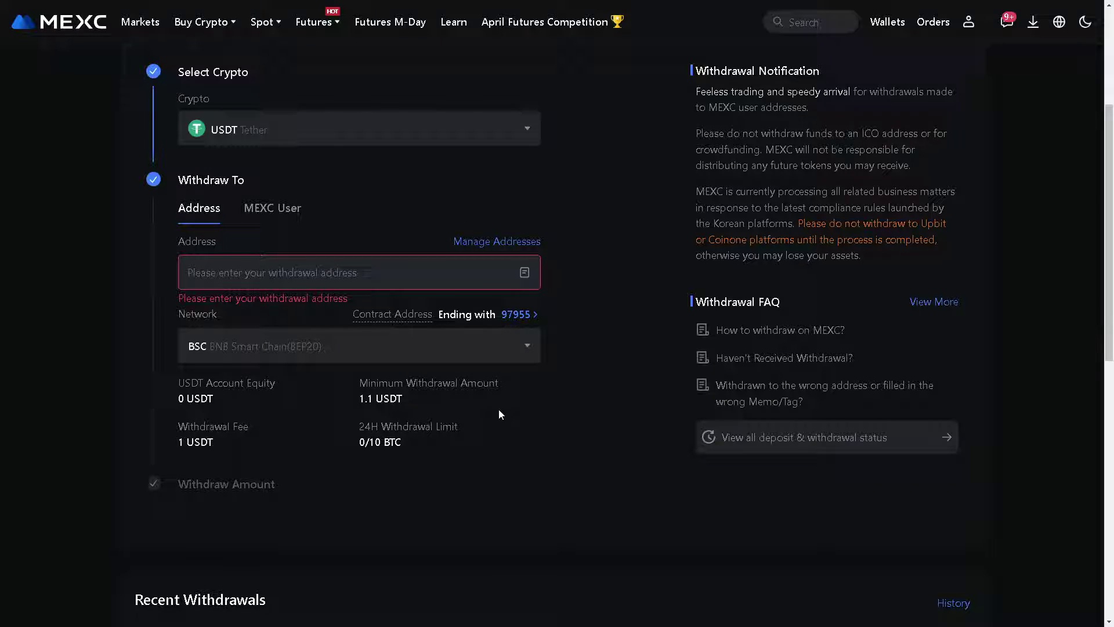
pyautogui.scroll(-2, 559, 400)
pyautogui.scroll(-2, 559, 400)
pyautogui.scroll(3, 560, 400)
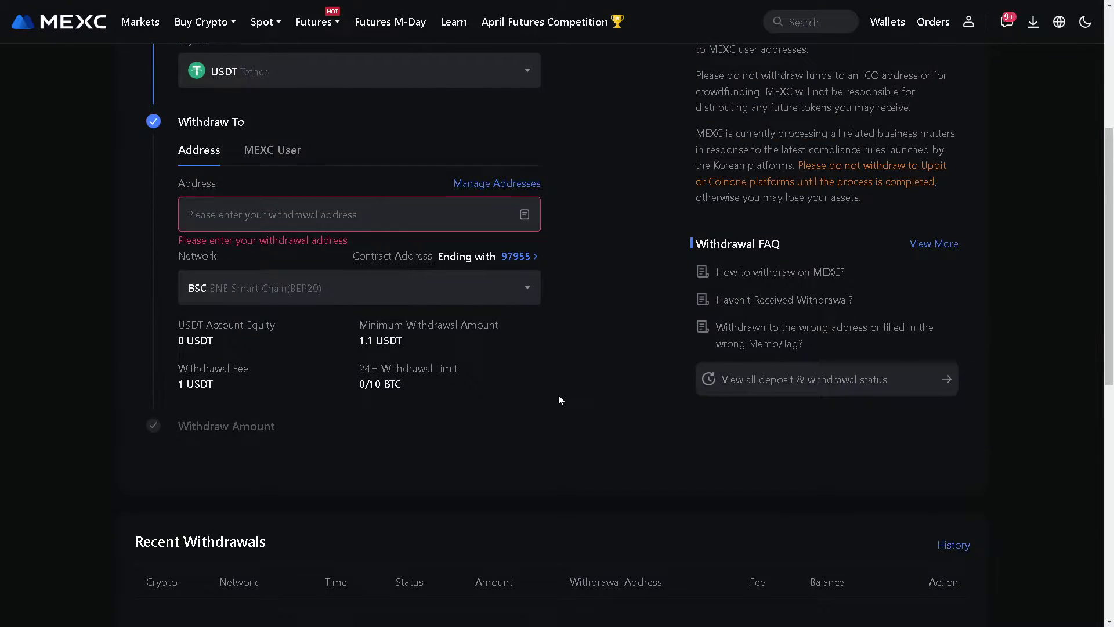
pyautogui.scroll(5, 560, 400)
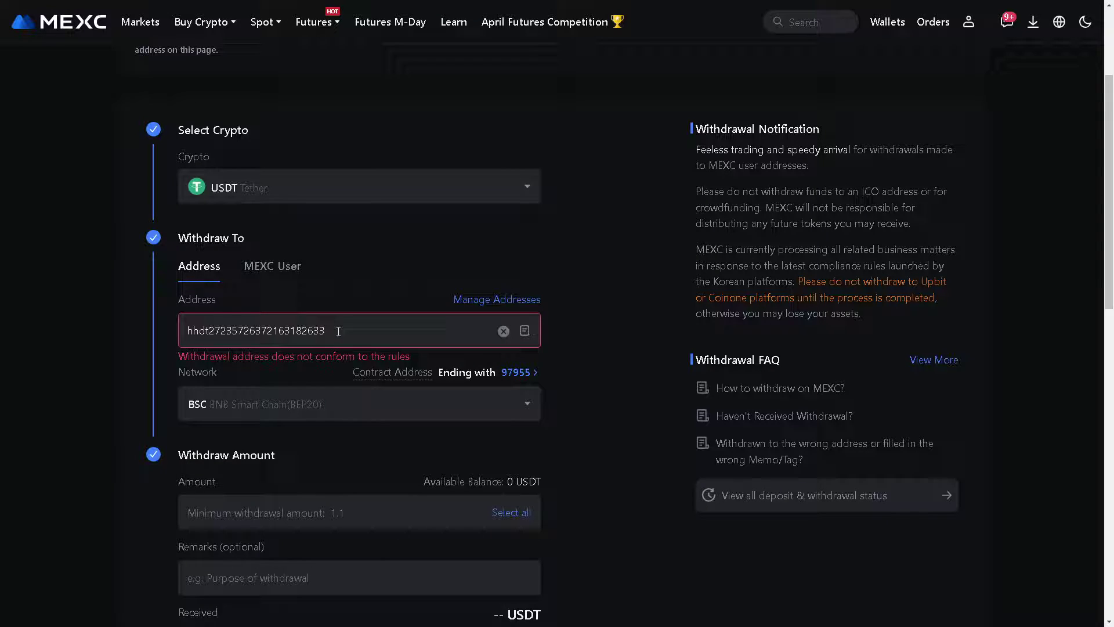
# After an initial submit attempt, enter 500 as the withdrawal amount, replacing 1000
pyautogui.scroll(-2, 454, 489)
pyautogui.scroll(-1, 453, 489)
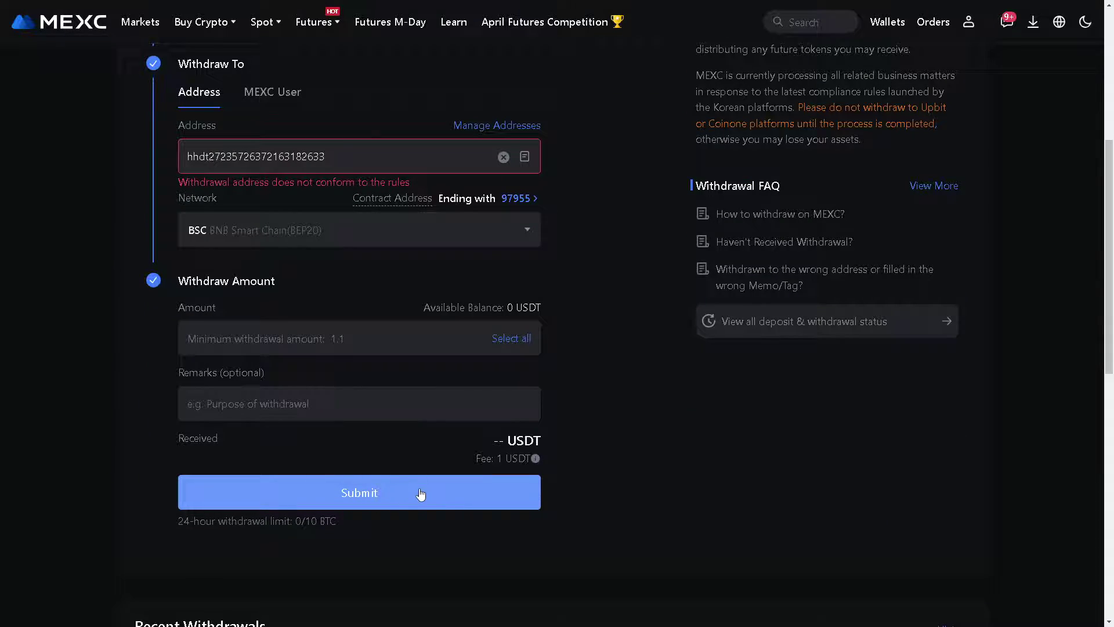
pyautogui.click(415, 494)
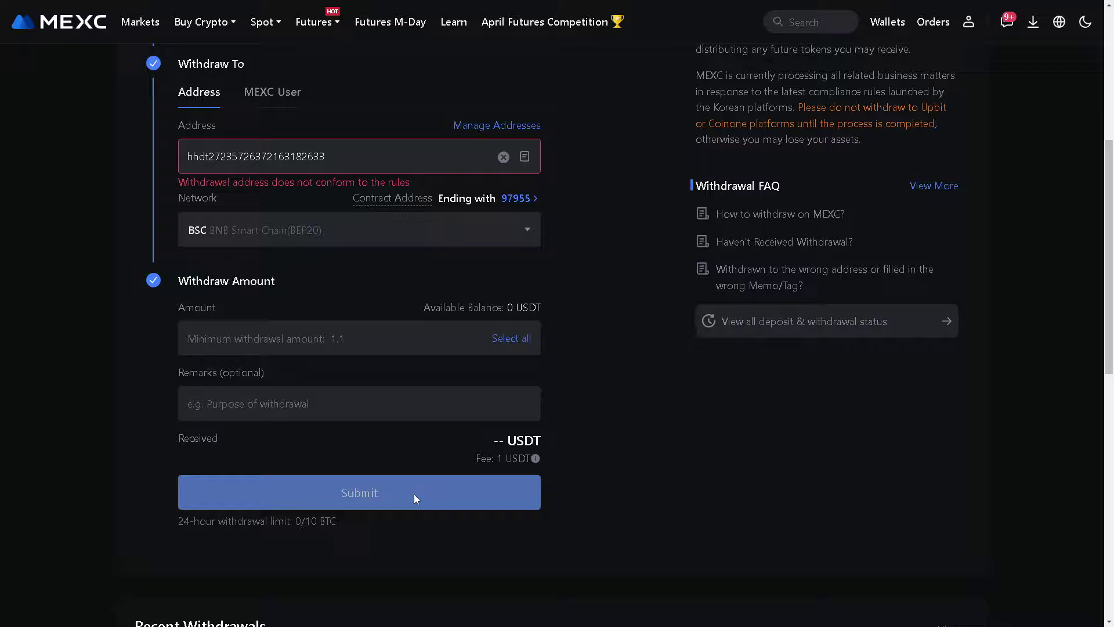
pyautogui.click(378, 331)
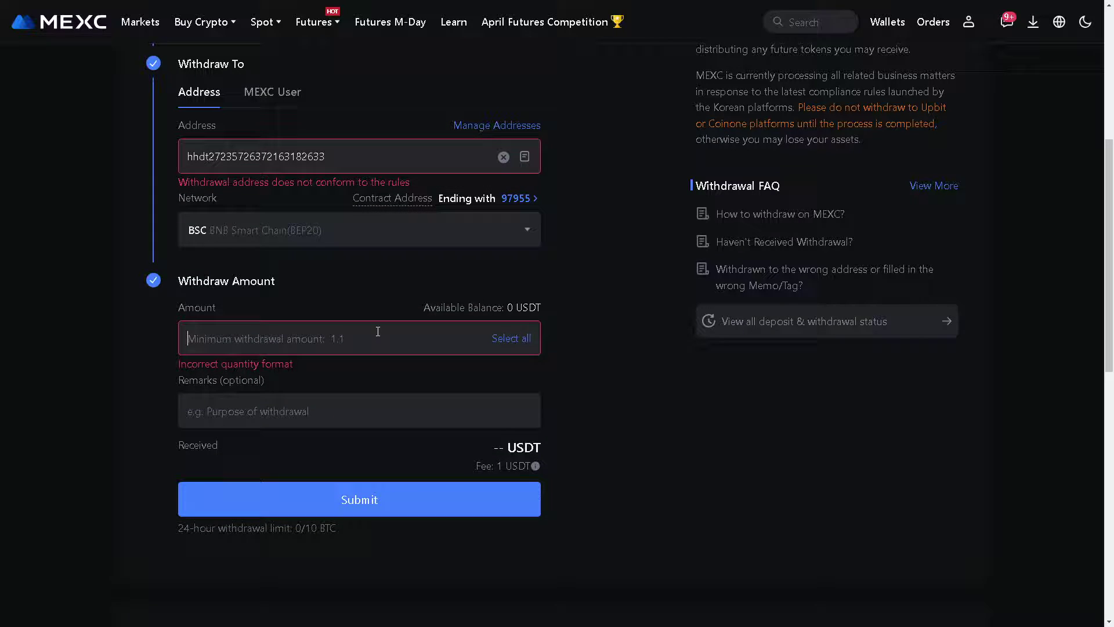
pyautogui.write('1000')
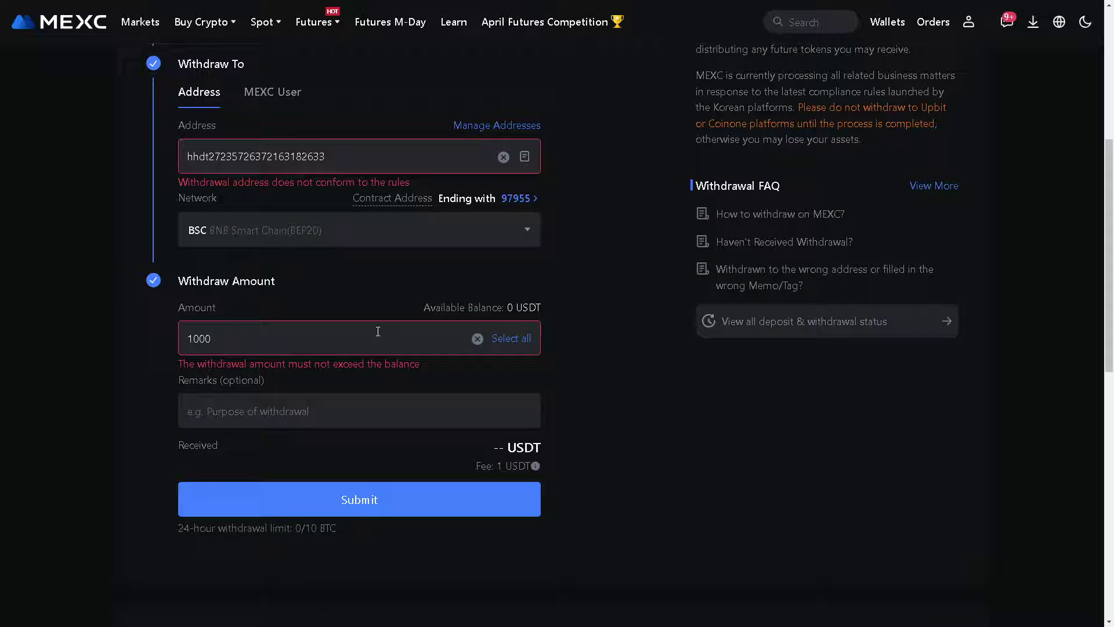
pyautogui.hotkey('ctrl', 'a')
pyautogui.write('500')
# Add the remark 'How to TRANSFER crypto from MEXC to Binance Exchange' and submit
pyautogui.click(334, 410)
pyautogui.click(314, 410)
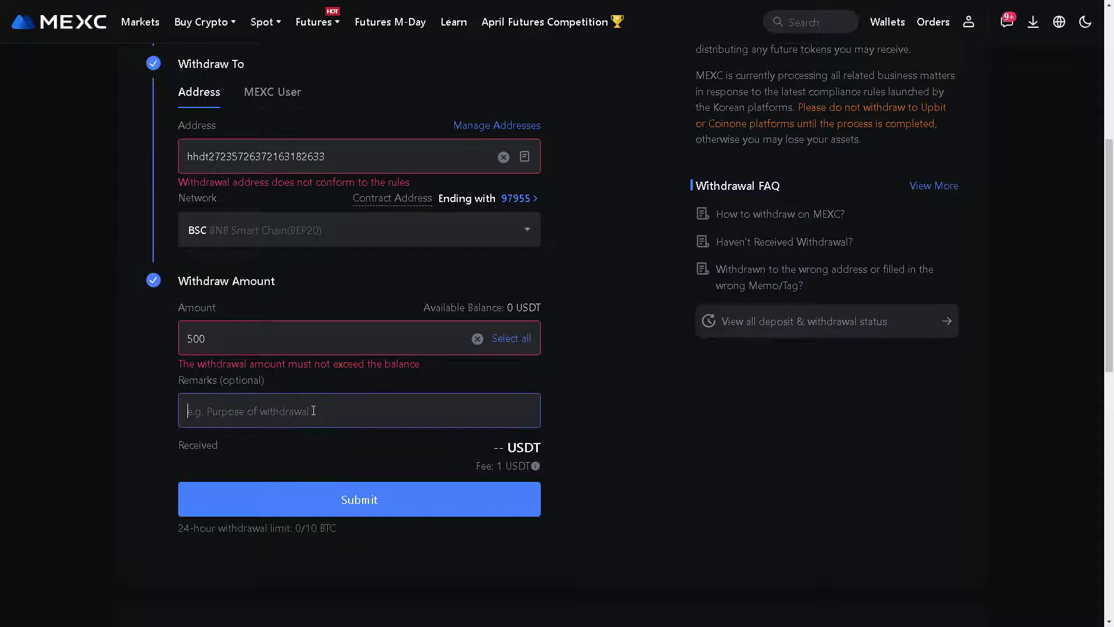
pyautogui.write('How to TRANSFER crypto from MEXC to Binance Exchange')
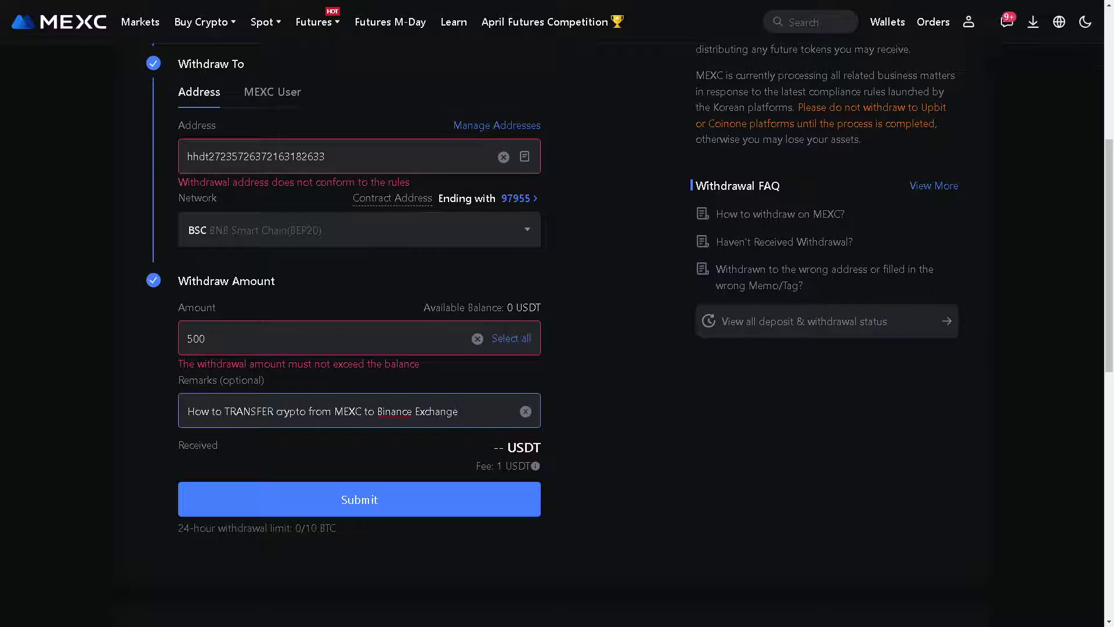
pyautogui.click(284, 499)
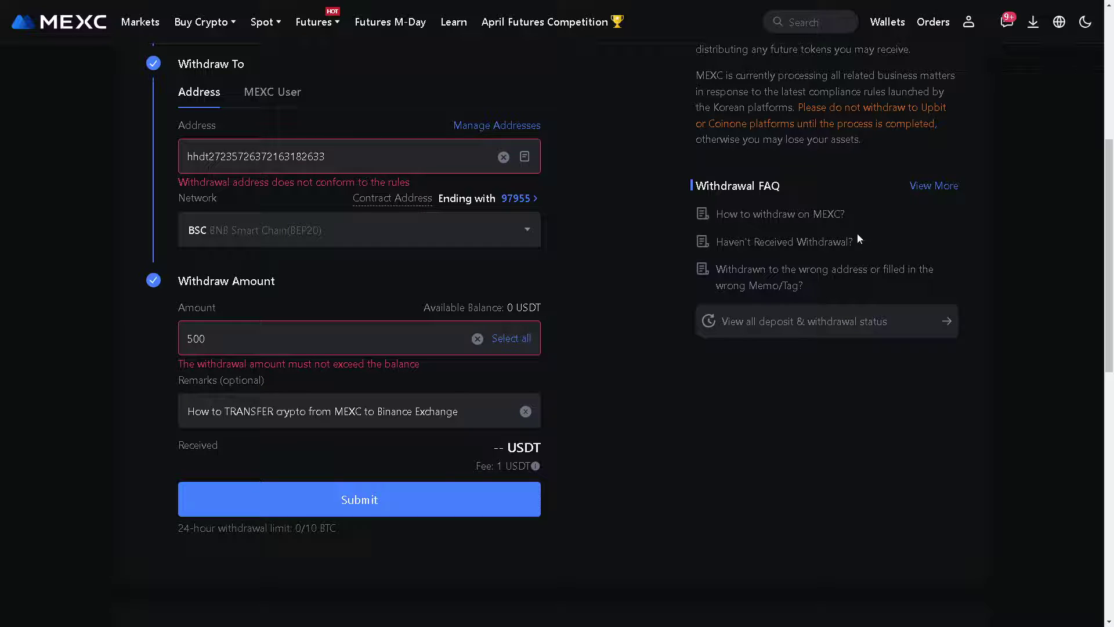
# Scroll through the Help Center's Self-Services options
pyautogui.scroll(5, 622, 240)
pyautogui.scroll(1, 813, 255)
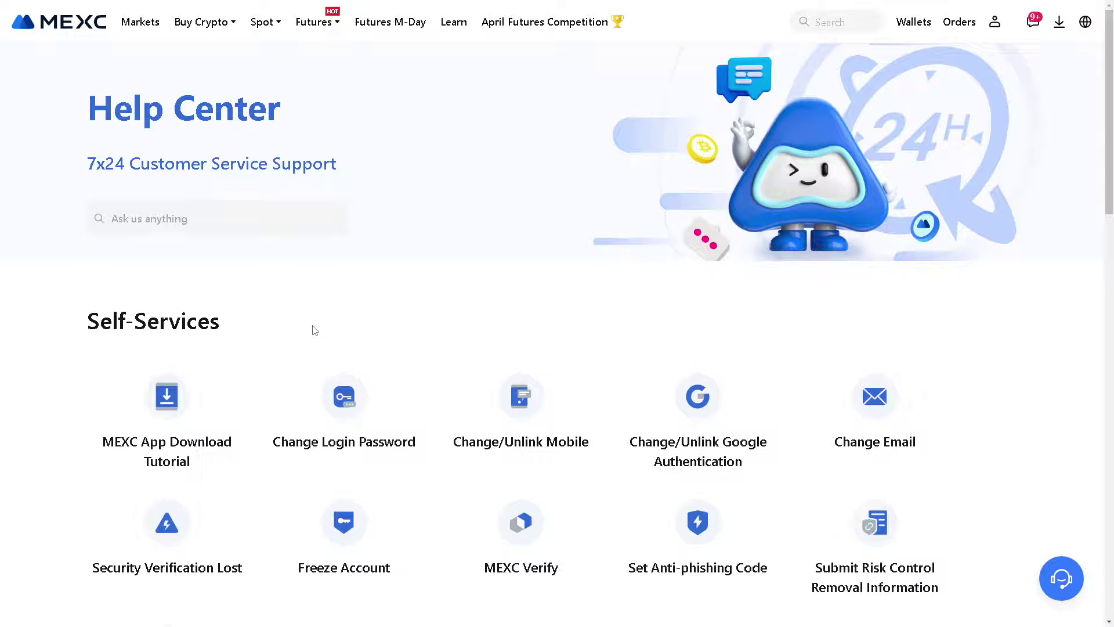
pyautogui.scroll(-5, 310, 359)
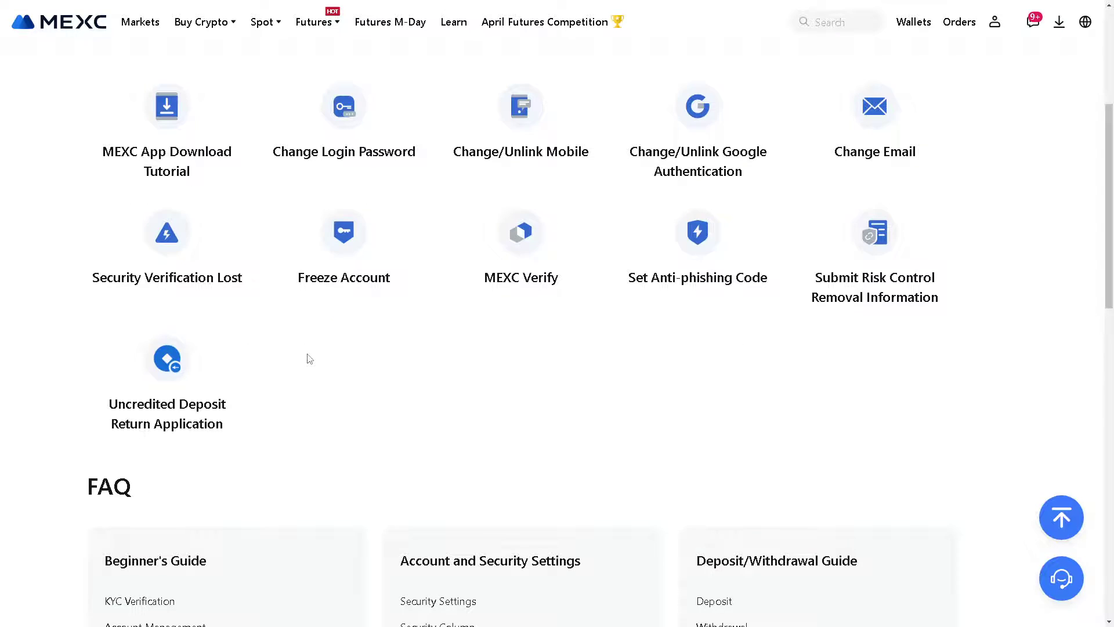
pyautogui.scroll(3, 310, 359)
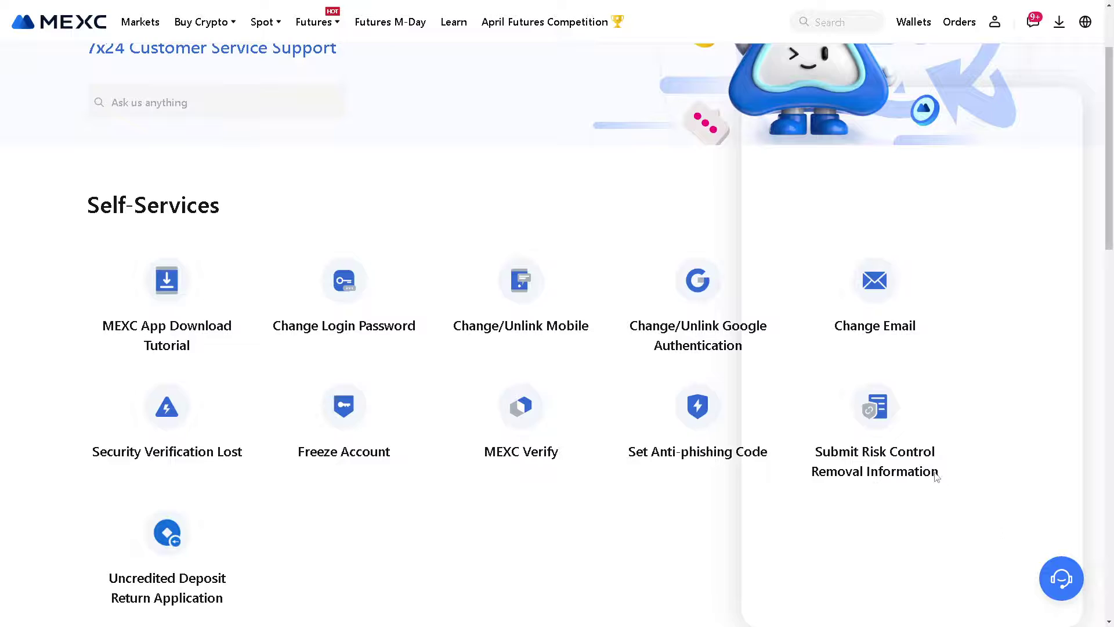
# Send support 'How to TRANSFER crypto from MEXC to Binance Exchange' and request a live agent
pyautogui.scroll(-1, 904, 468)
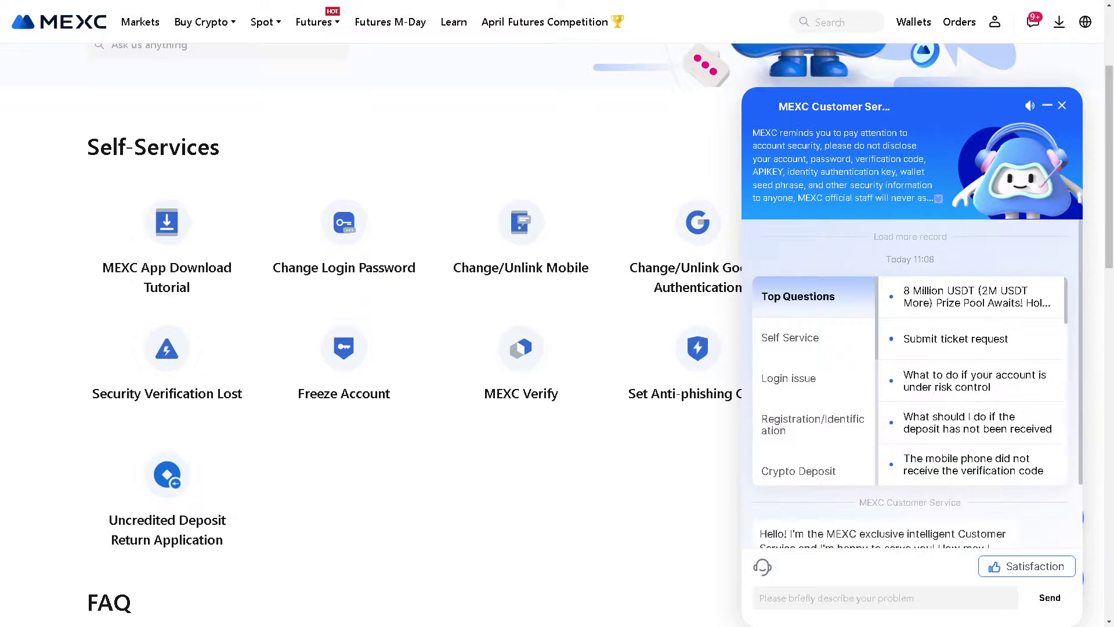
pyautogui.write('How to TRANSFER crypto from MEXC to Binance Exchange')
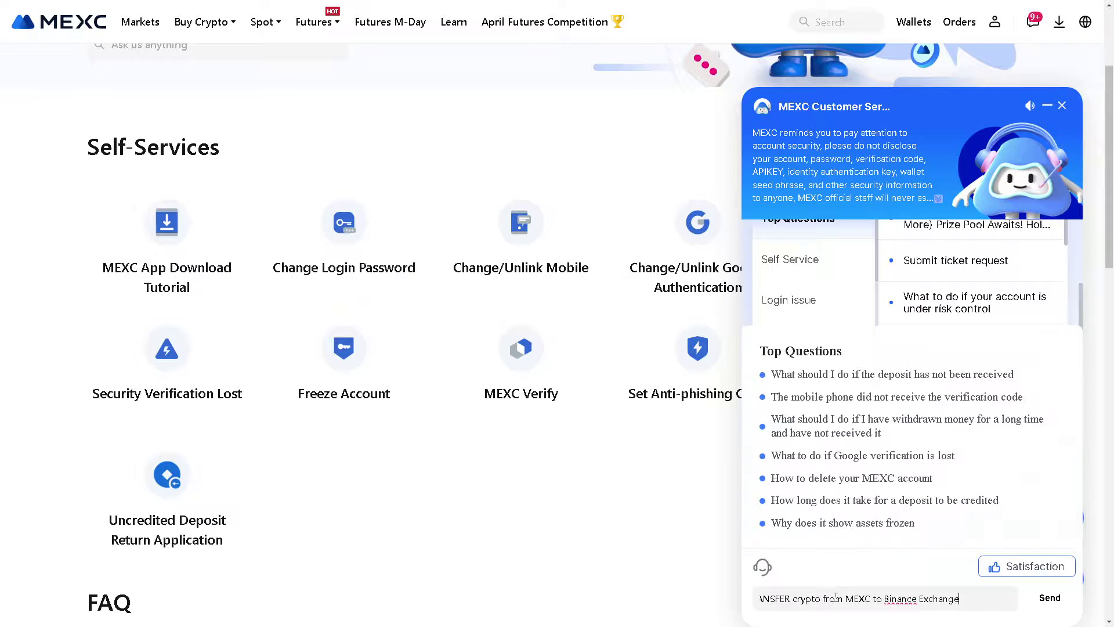
pyautogui.press('Return')
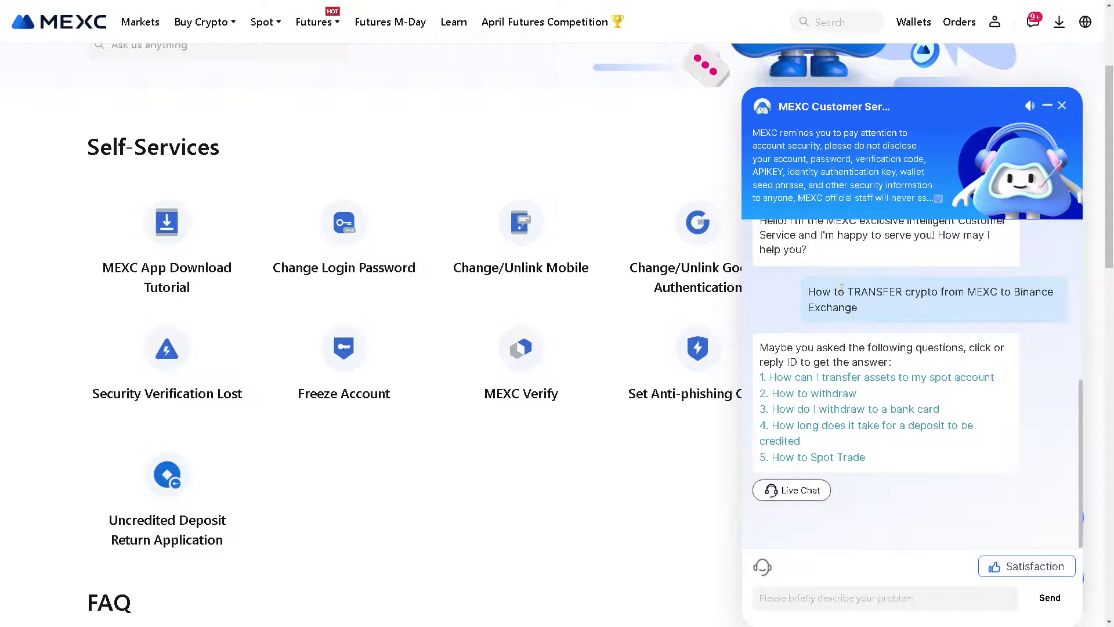
pyautogui.click(798, 497)
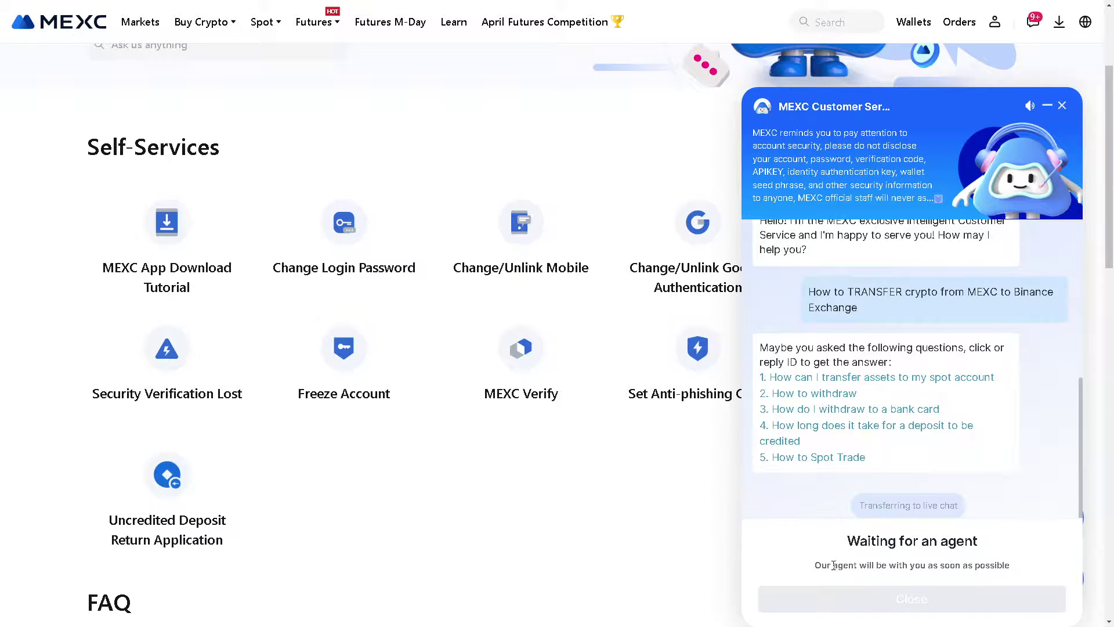